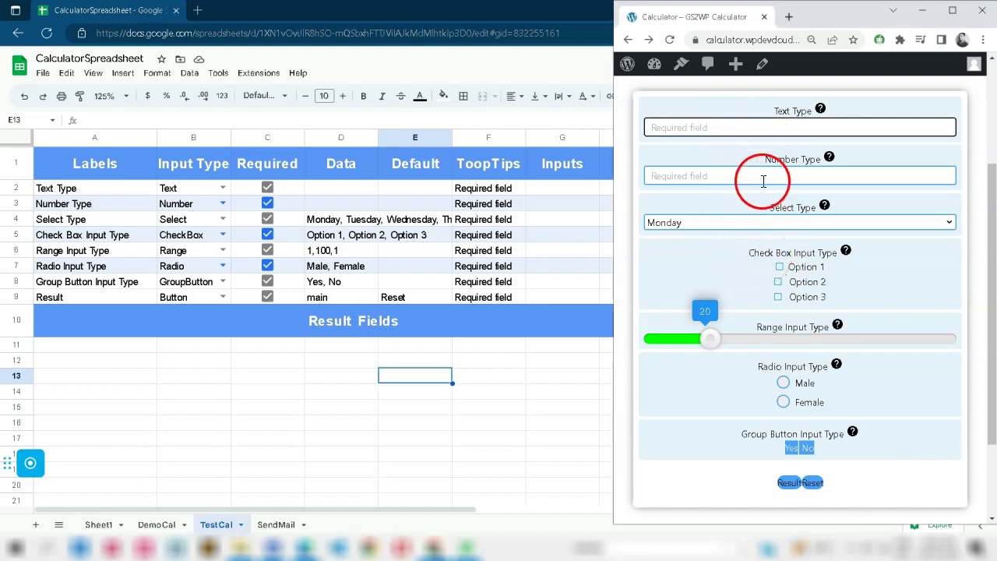
Focus the Number Type field and pick Wednesday in the Select Type dropdown
left_click(736, 175)
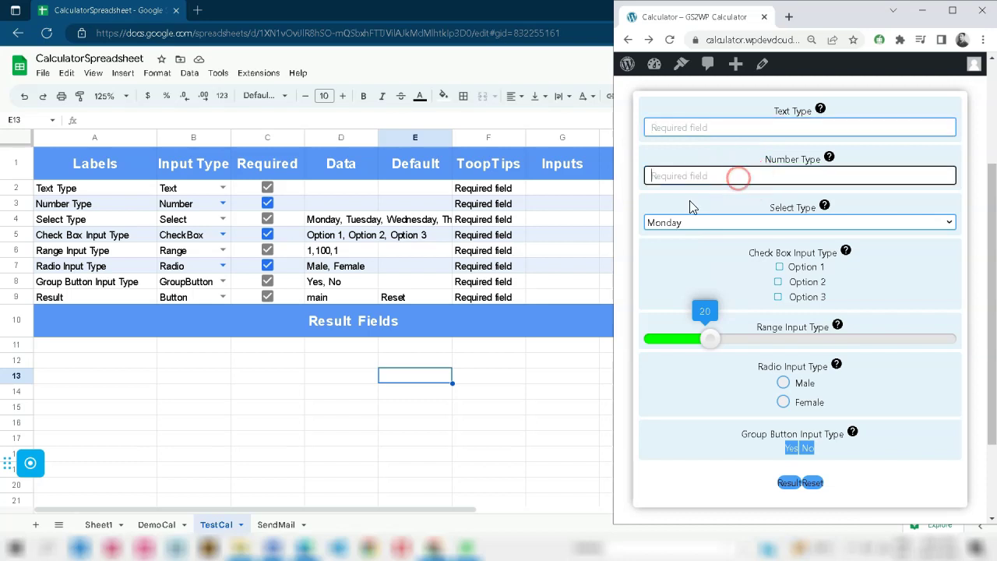
left_click(734, 224)
left_click(725, 265)
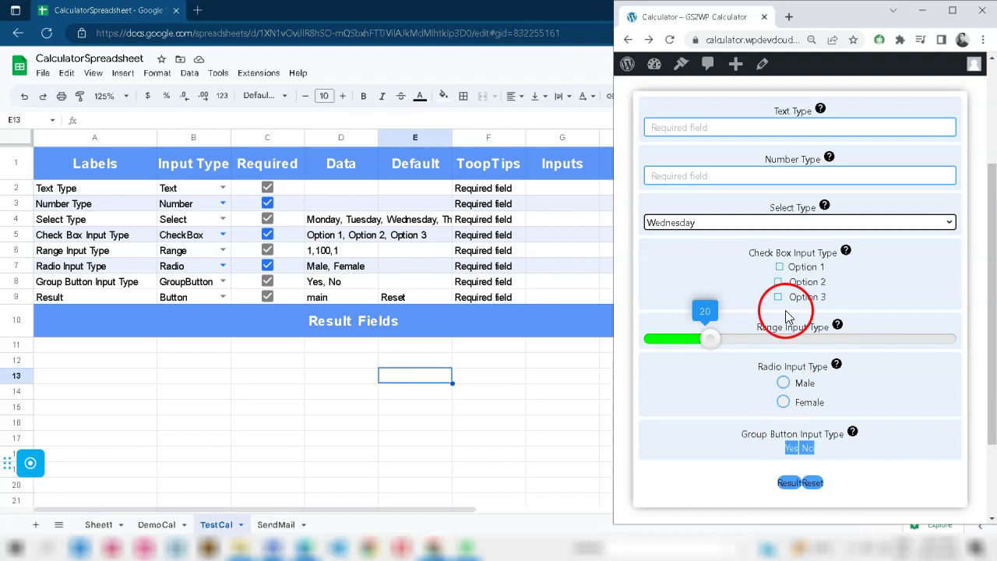
left_click(787, 448)
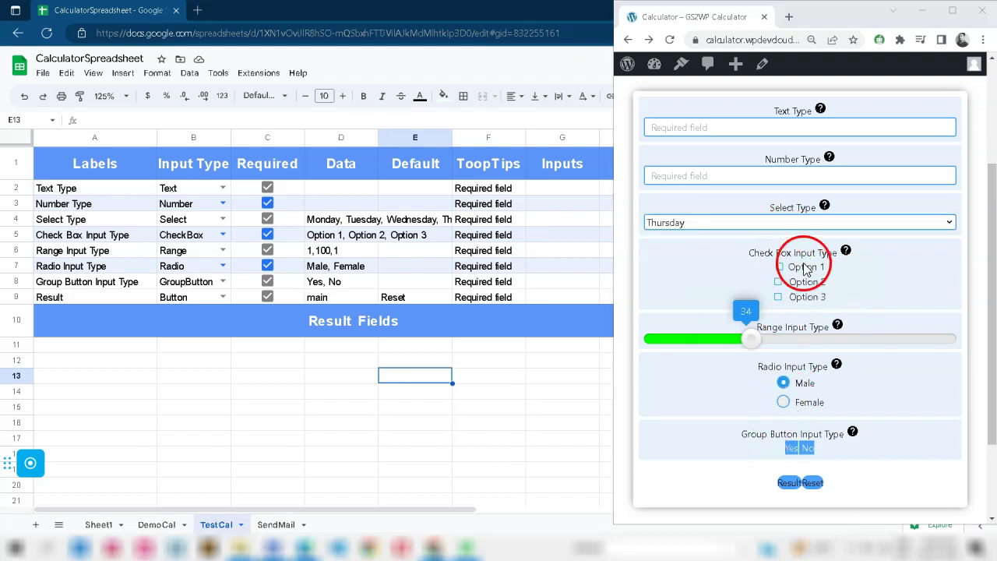
left_click(752, 227)
left_click(735, 265)
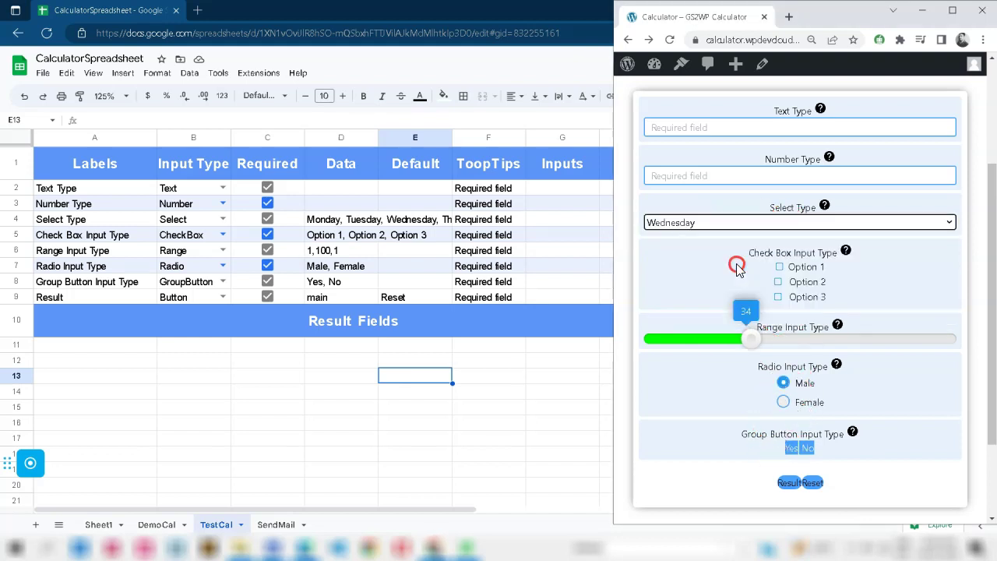
Choose Female in the Radio group and set the range slider to 23
mouse_move(754, 341)
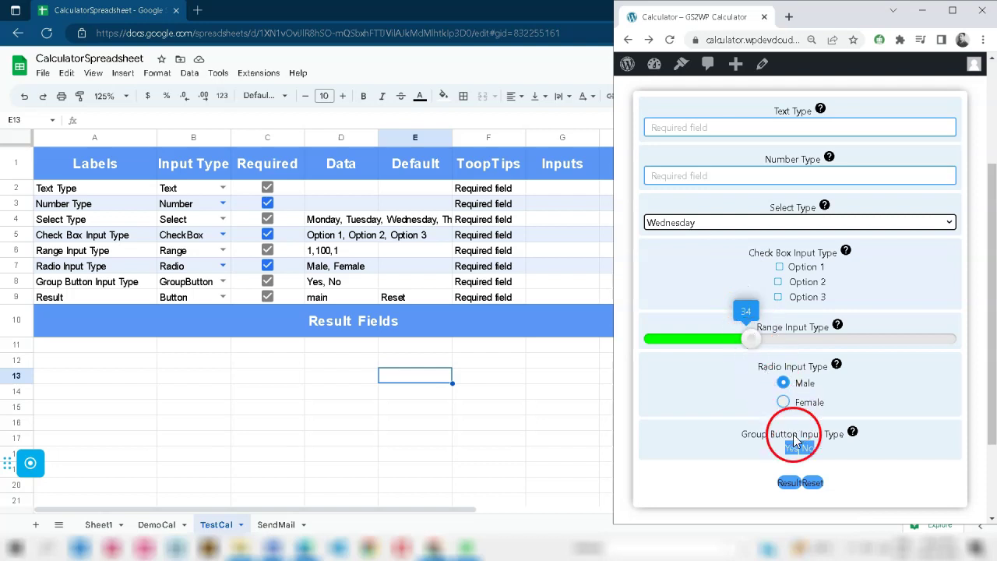
left_click(782, 402)
left_click_drag(753, 352, 717, 343)
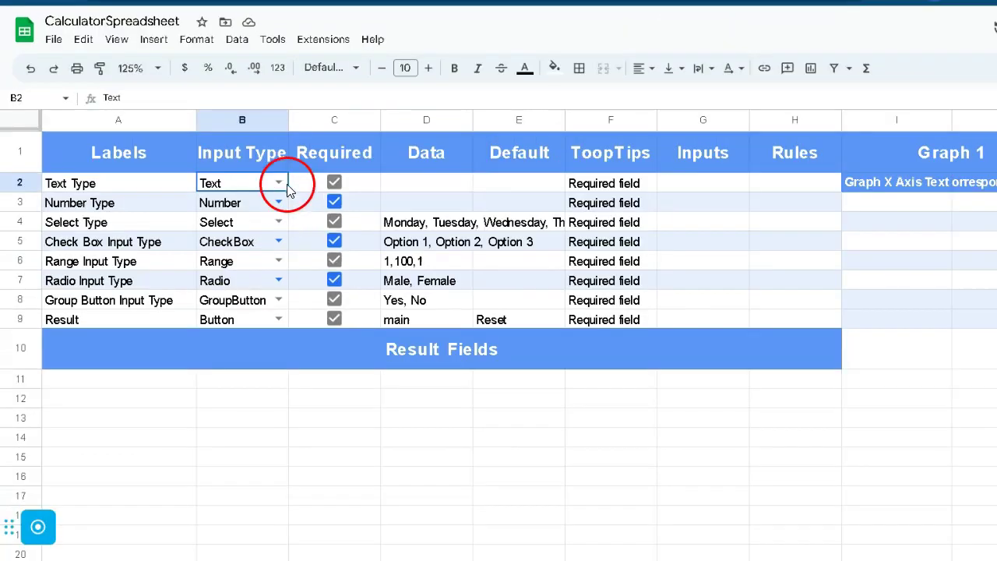
Keep the Text Type row's input type as Text in B2's validation dropdown
left_click(224, 188)
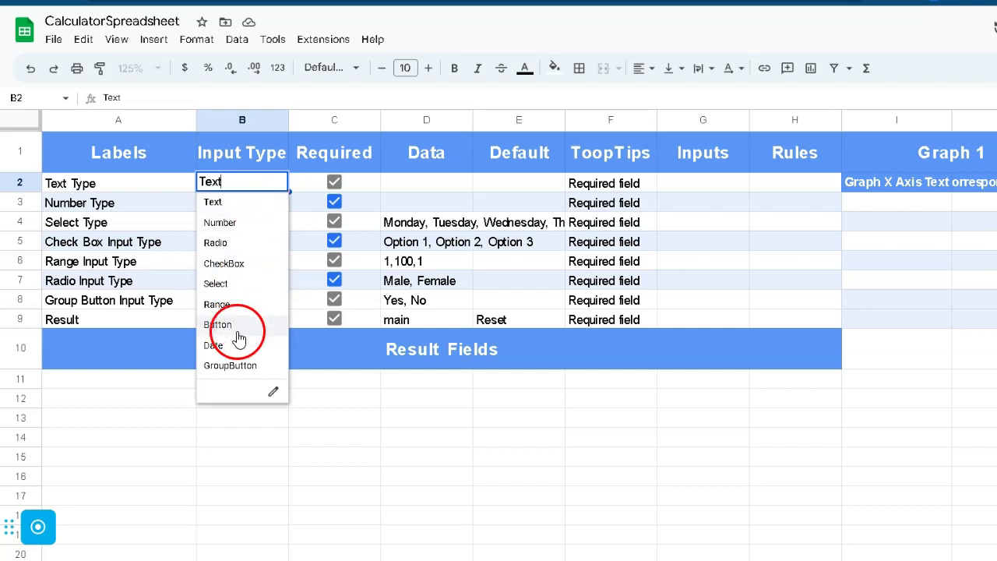
left_click(227, 214)
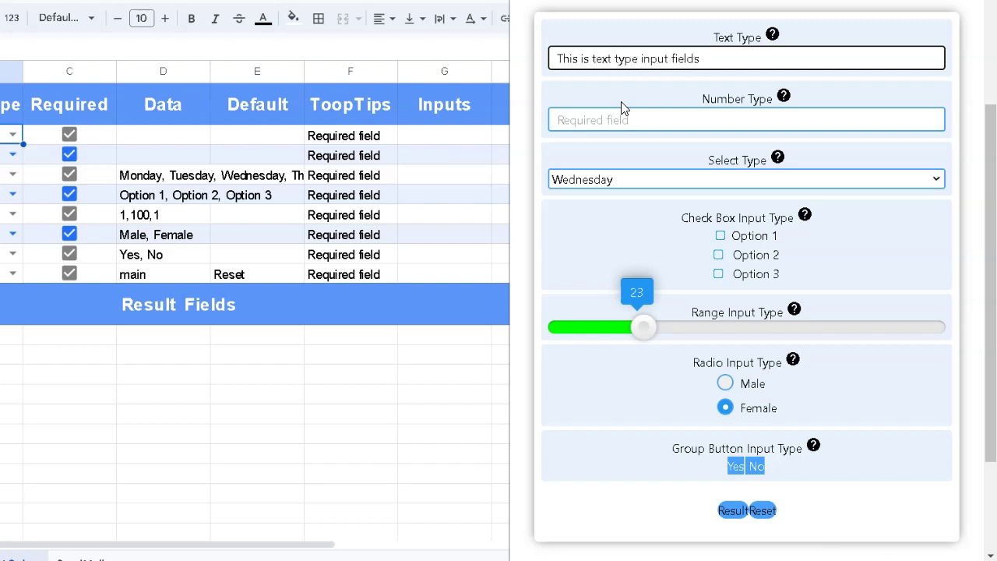
Enter 4521 in the form's Number Type field and expand the Select Type weekday list
left_click(46, 155)
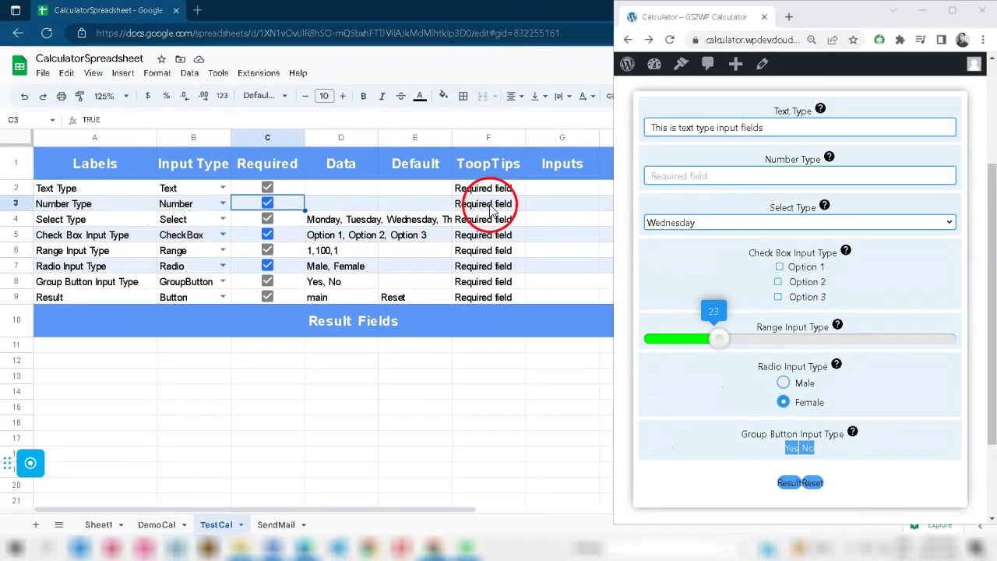
left_click(659, 176)
left_click(697, 176)
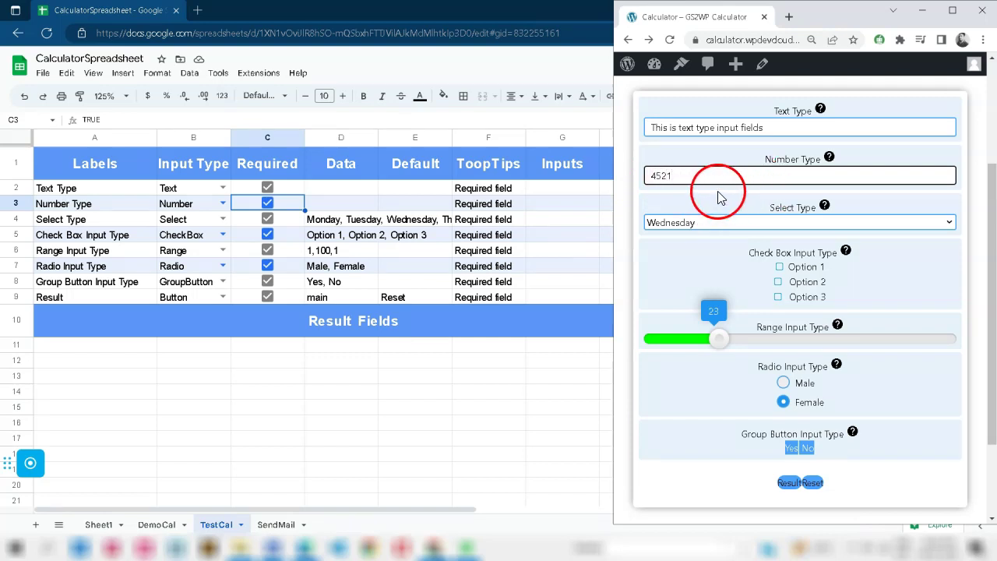
left_click(740, 222)
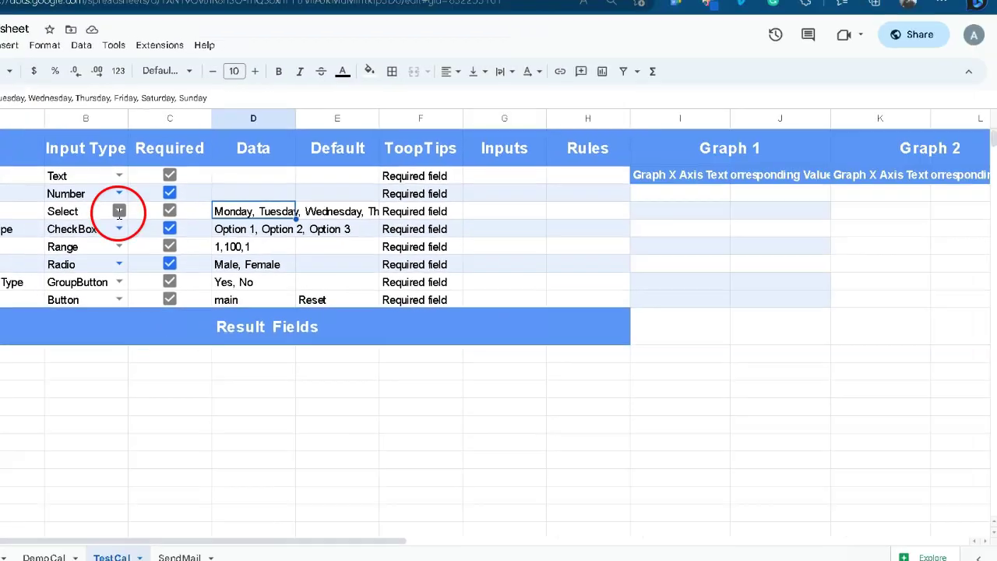
Keep B4 as Select and select D4's weekday text to move it into column L
left_click(120, 211)
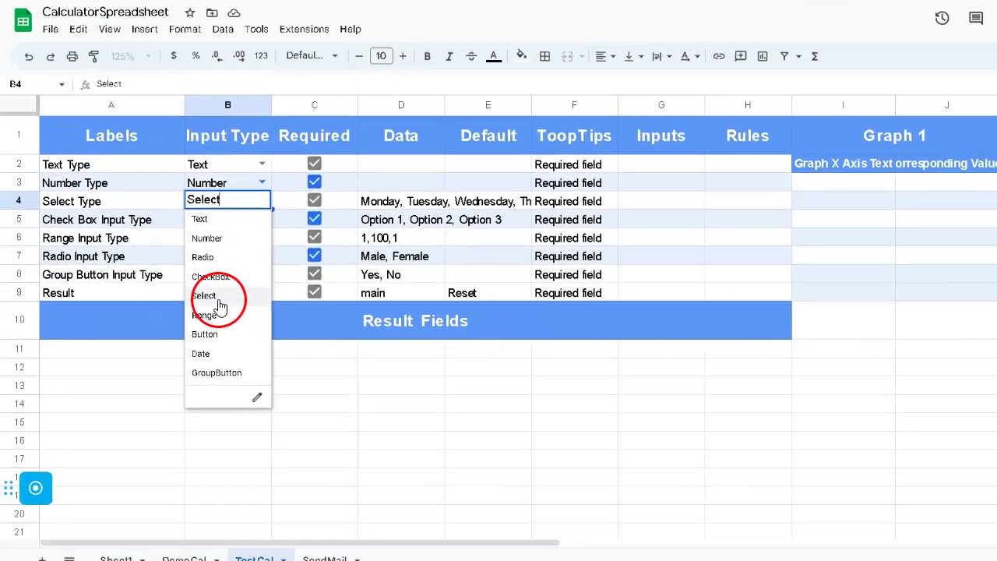
left_click(221, 305)
left_click(373, 201)
double_click(372, 201)
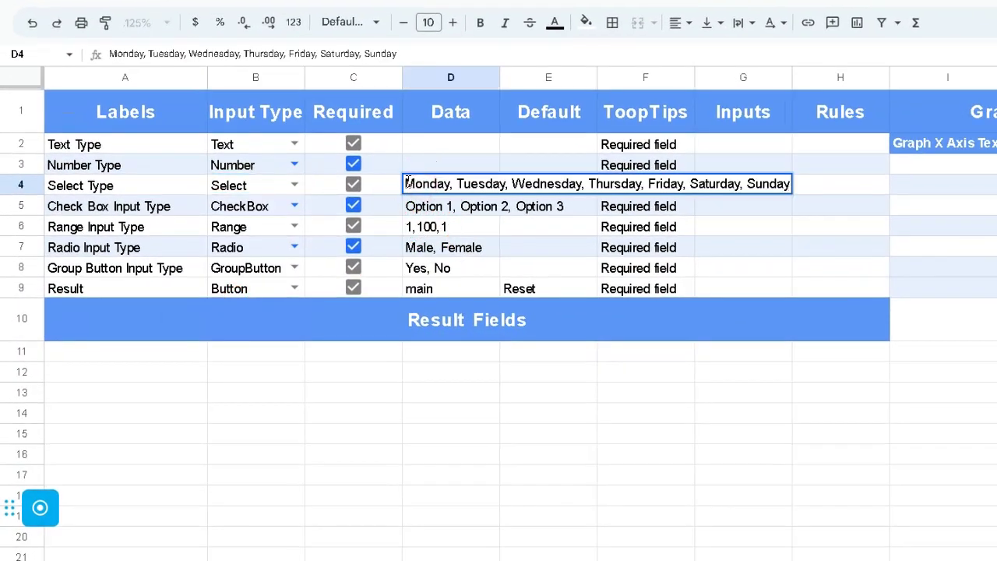
left_click_drag(461, 181, 674, 180)
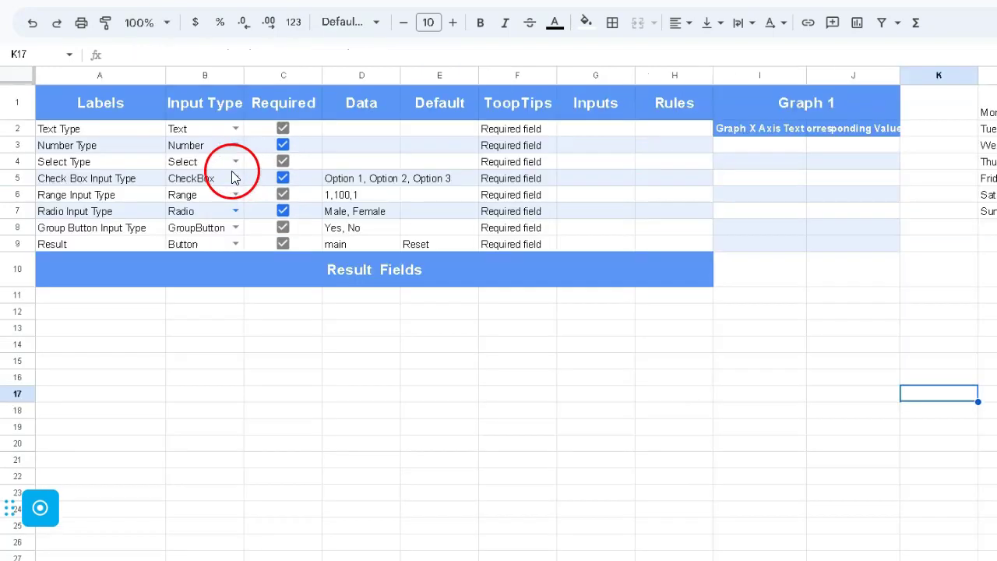
Enter the formula =L1:L7 in D4, referencing the column L weekdays
double_click(350, 163)
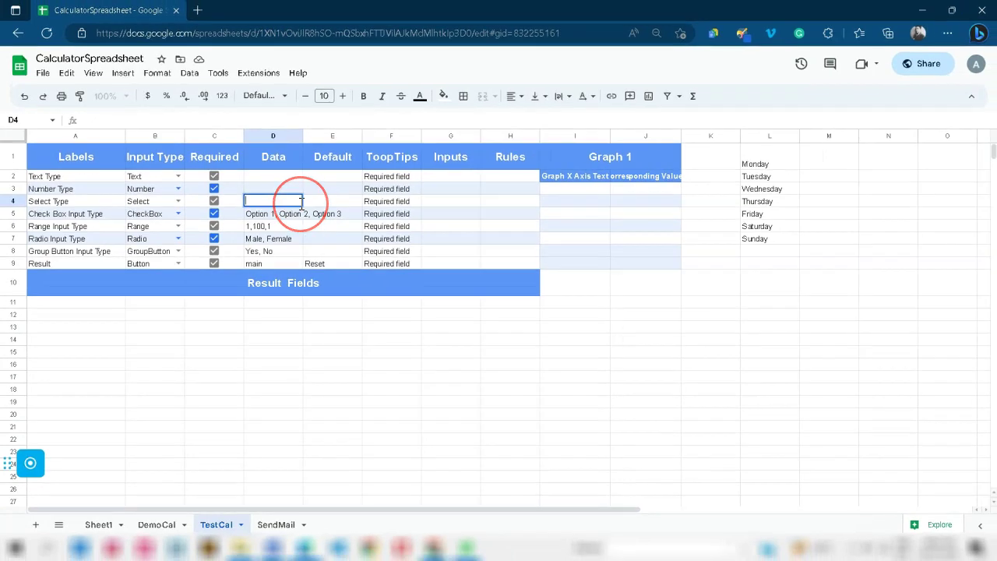
type("=")
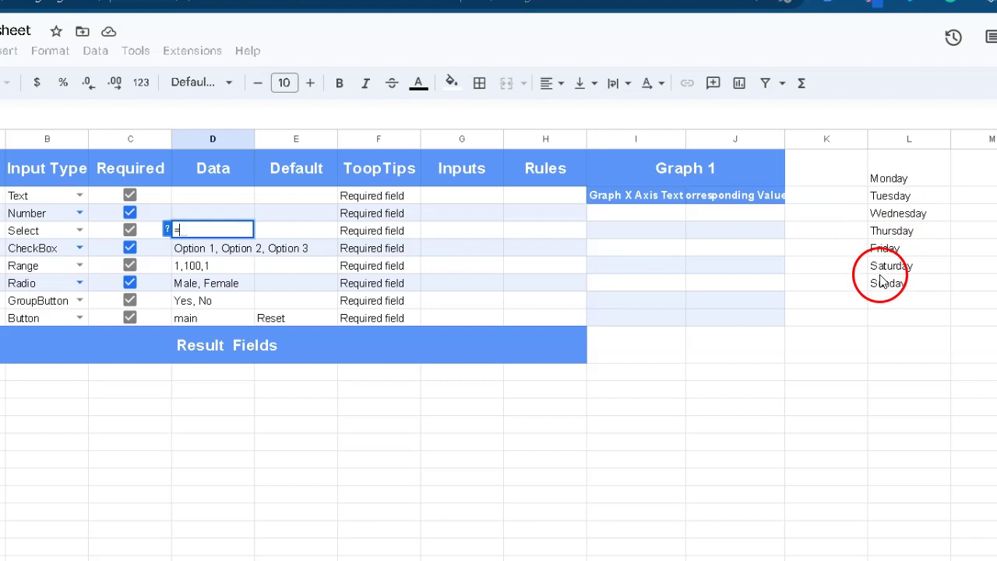
left_click_drag(894, 185, 923, 296)
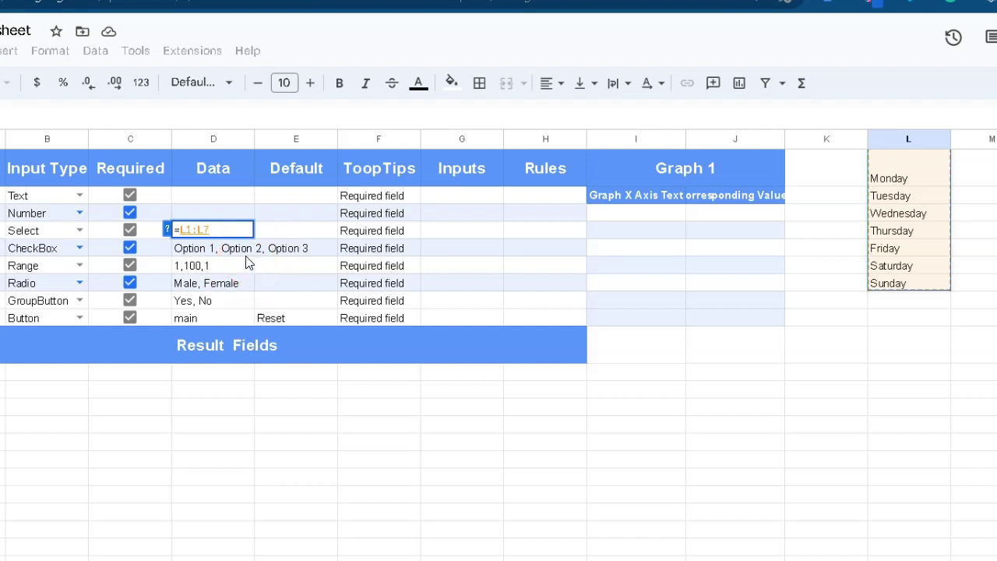
left_click(192, 50)
Publish the calculator to WordPress and check the form's Select Type weekday list
mouse_move(304, 215)
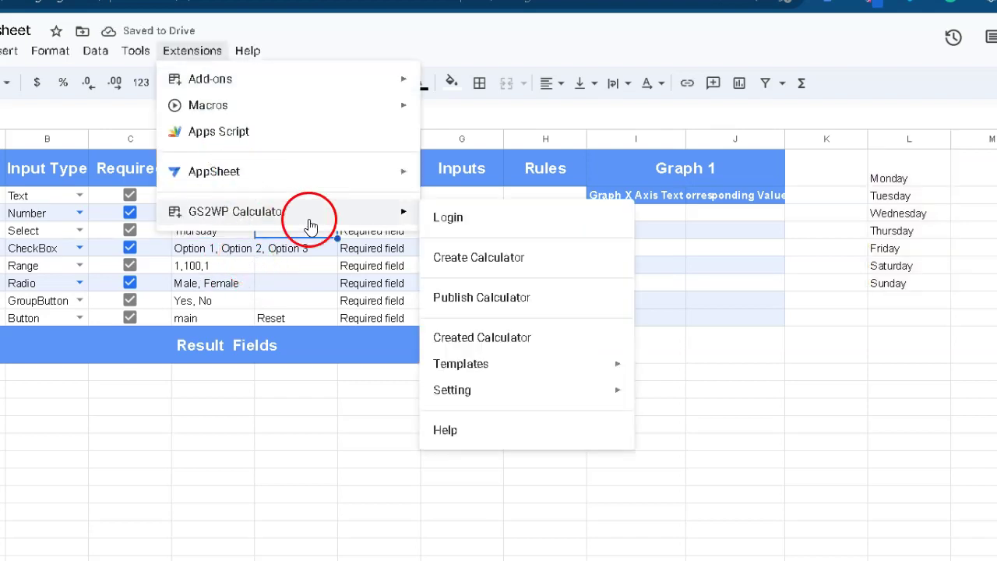
left_click(438, 300)
left_click(743, 228)
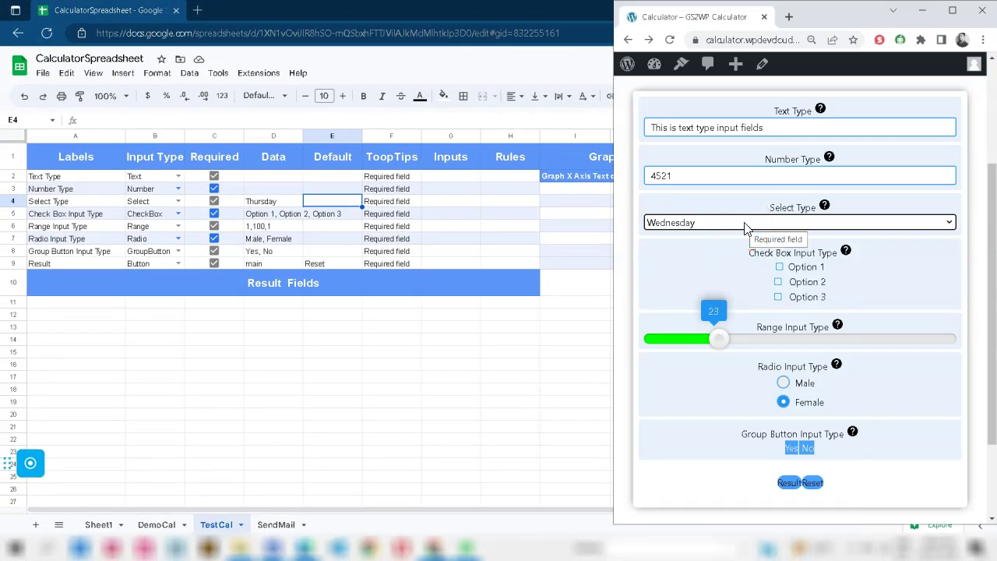
left_click(742, 222)
mouse_move(700, 310)
left_mouse_down()
mouse_move(701, 320)
mouse_move(708, 262)
mouse_move(707, 320)
mouse_move(709, 255)
mouse_move(705, 320)
left_mouse_up()
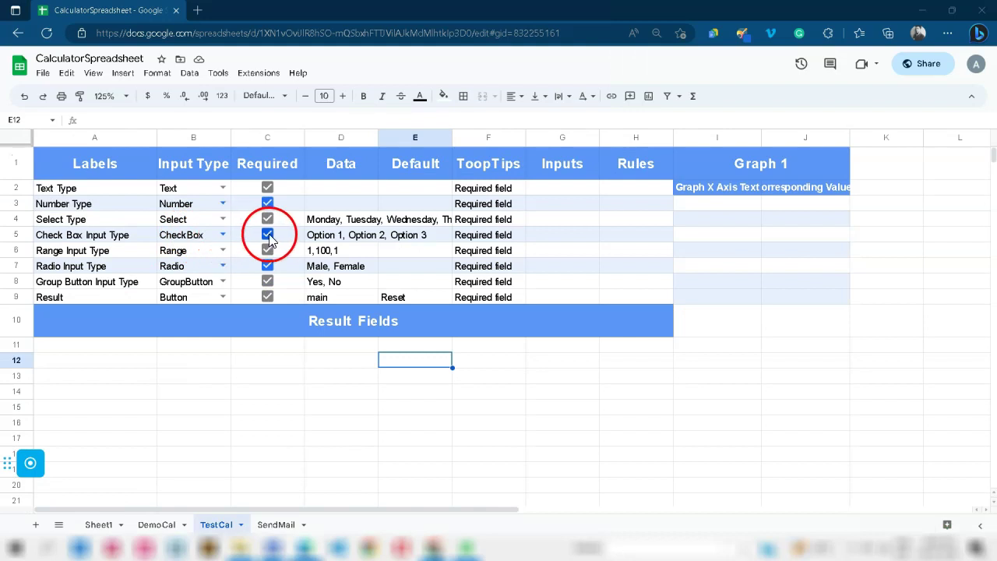
left_click(224, 234)
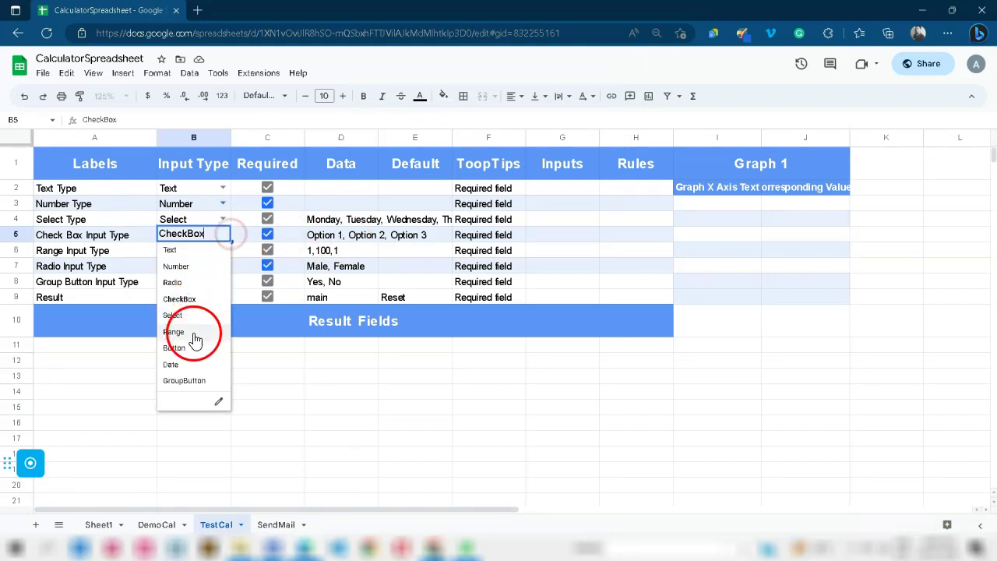
left_click(190, 305)
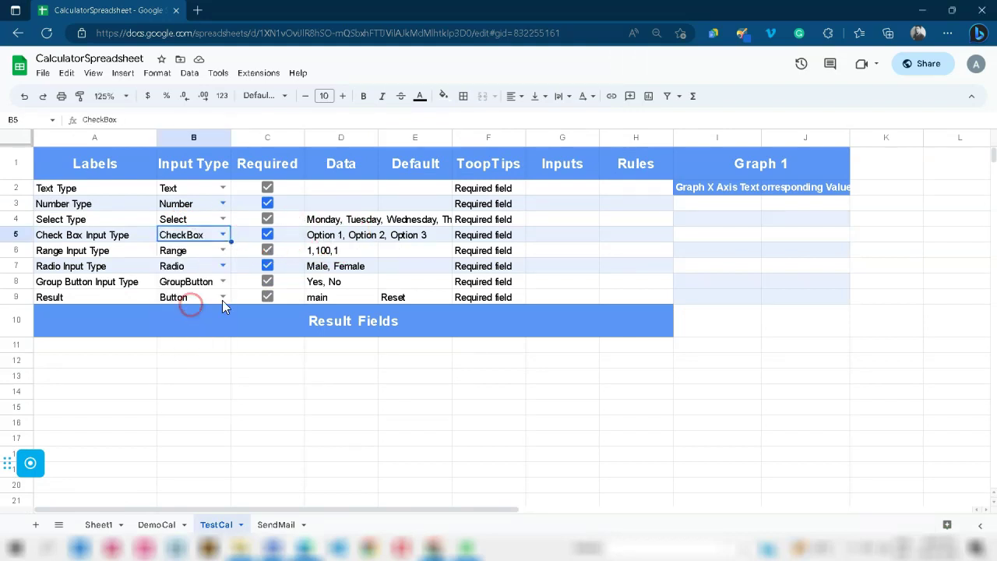
left_click(325, 236)
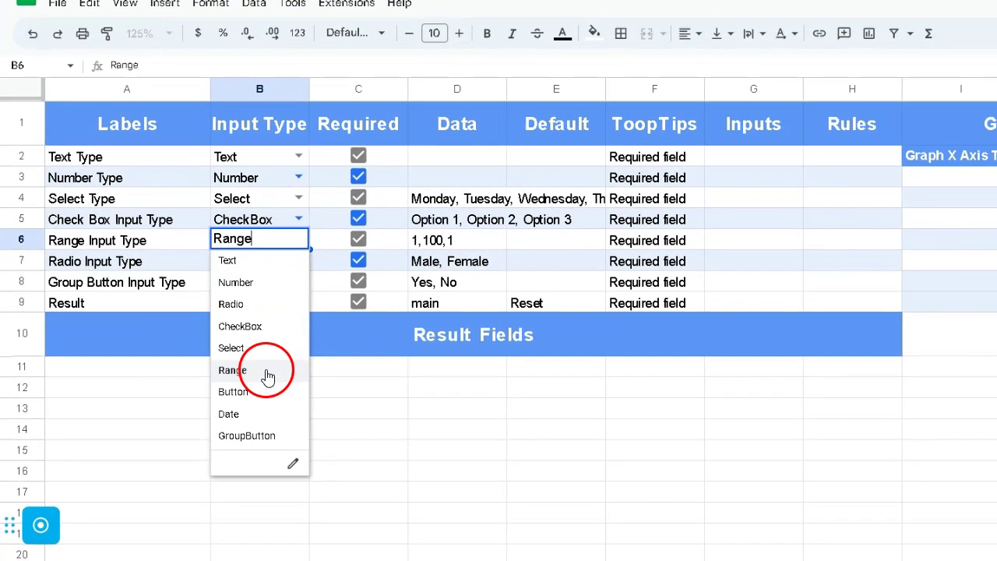
Set B6 to Range and inspect D6's 1,100,1 min/max/step data
left_click(263, 370)
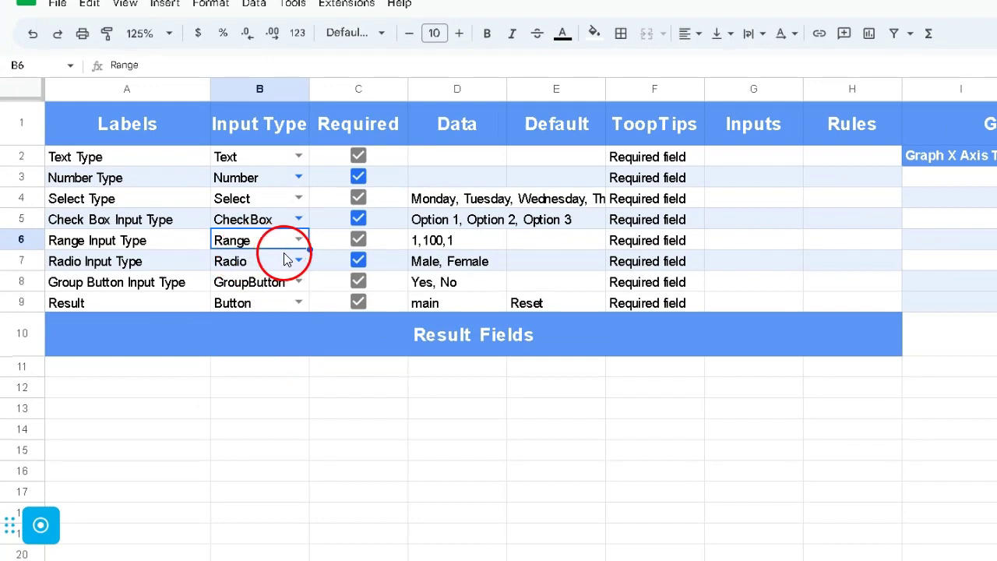
left_click(453, 242)
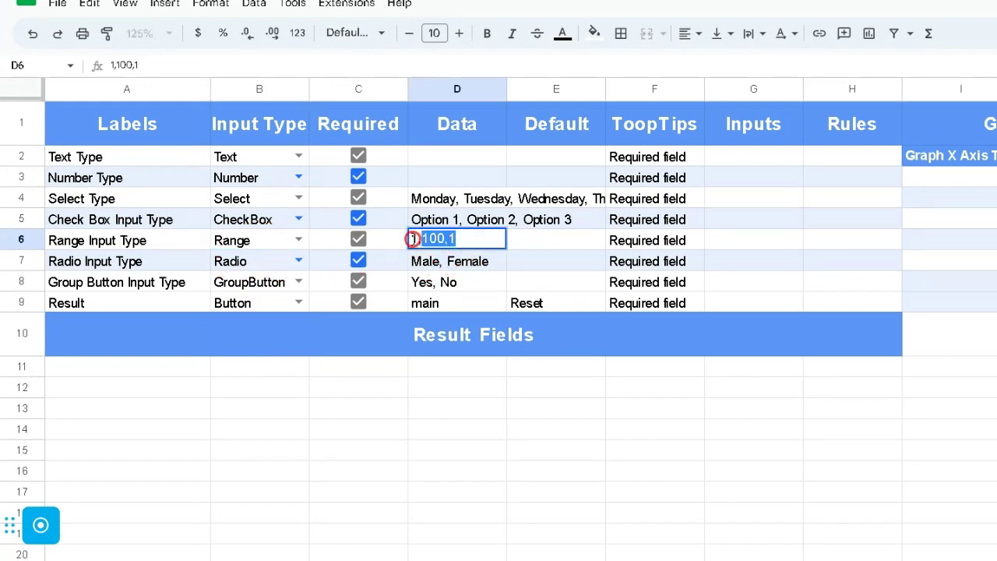
left_click(447, 263)
double_click(426, 241)
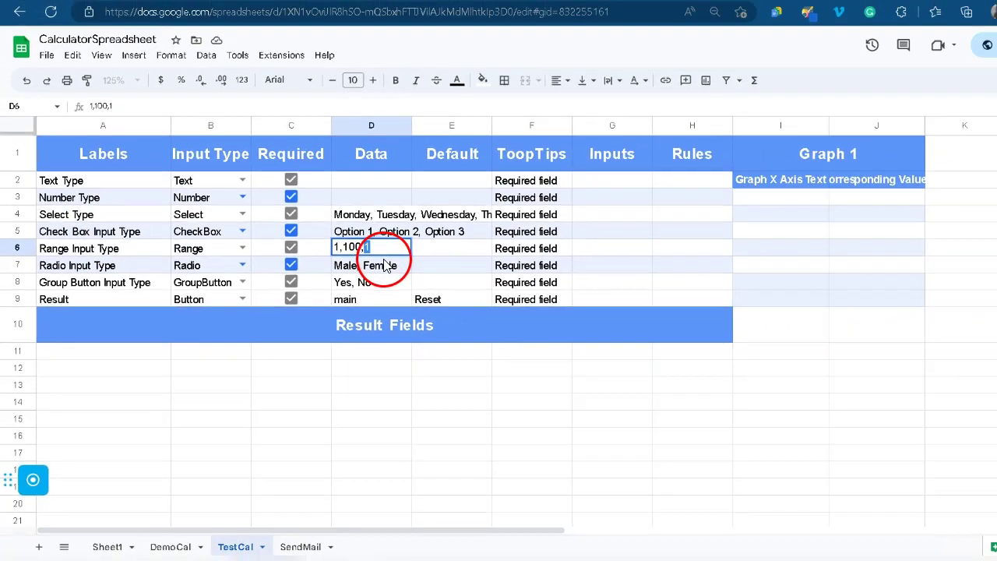
Bring up the calculator form and slide the Range value down to 13
mouse_move(514, 547)
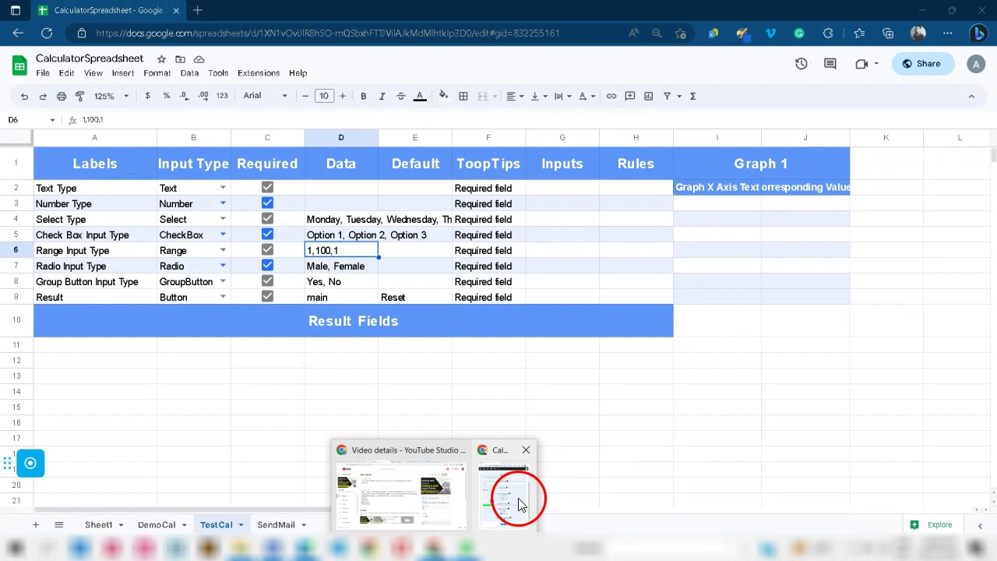
left_click(516, 498)
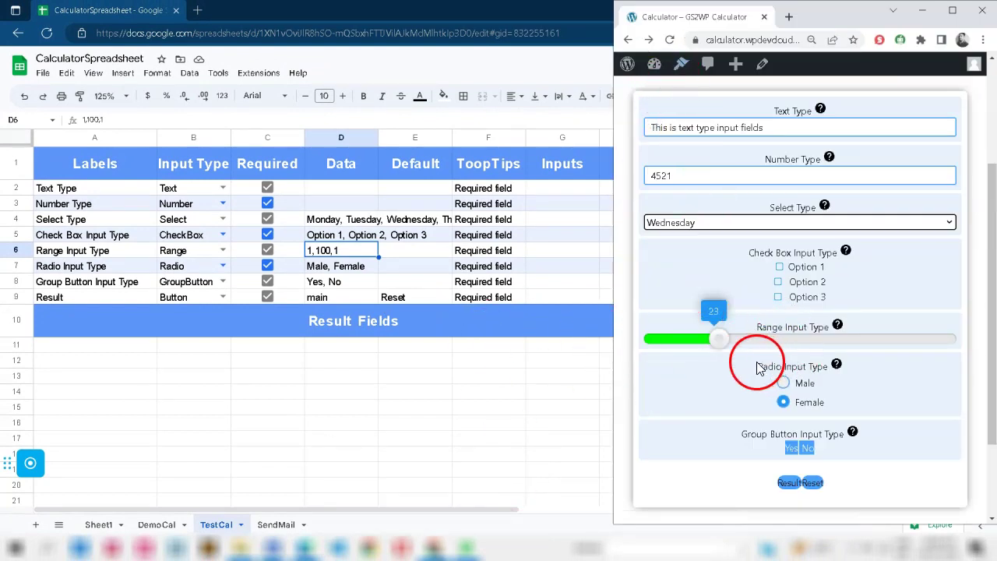
mouse_move(717, 340)
left_mouse_down()
mouse_move(693, 342)
mouse_move(945, 338)
mouse_move(649, 345)
mouse_move(719, 345)
left_mouse_up()
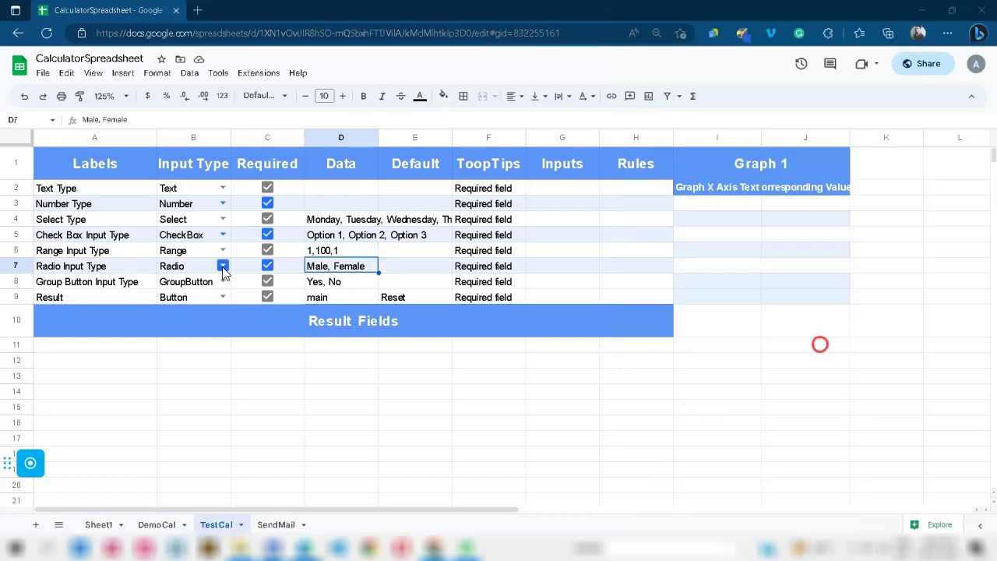
Keep row 7's type as Radio and check D7's Male, Female options
left_click(225, 267)
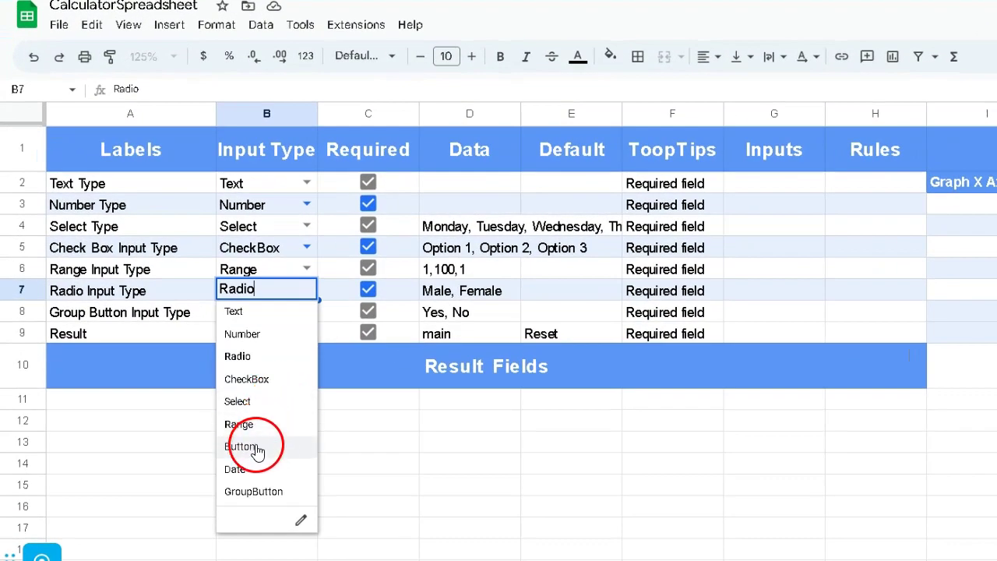
left_click(261, 356)
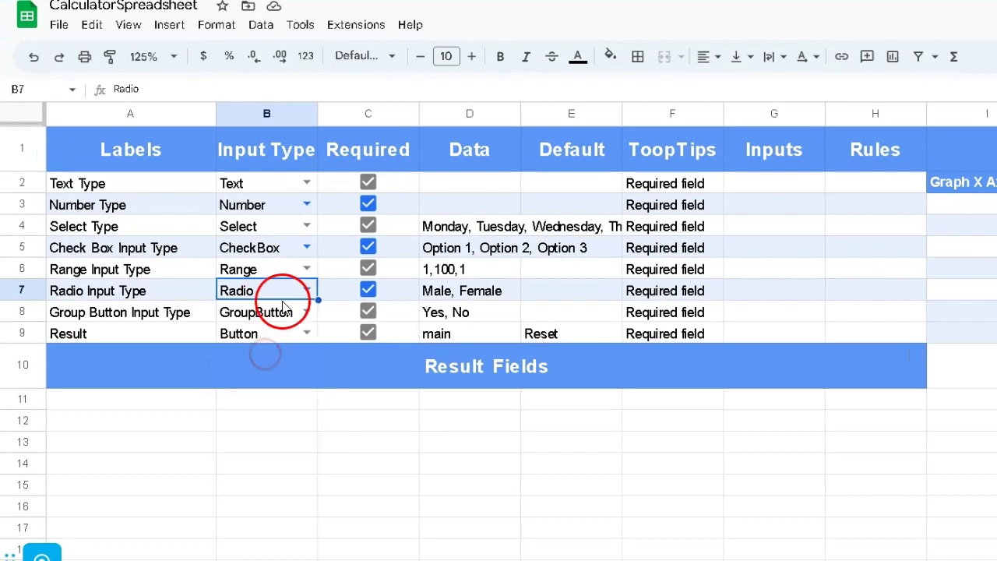
double_click(504, 290)
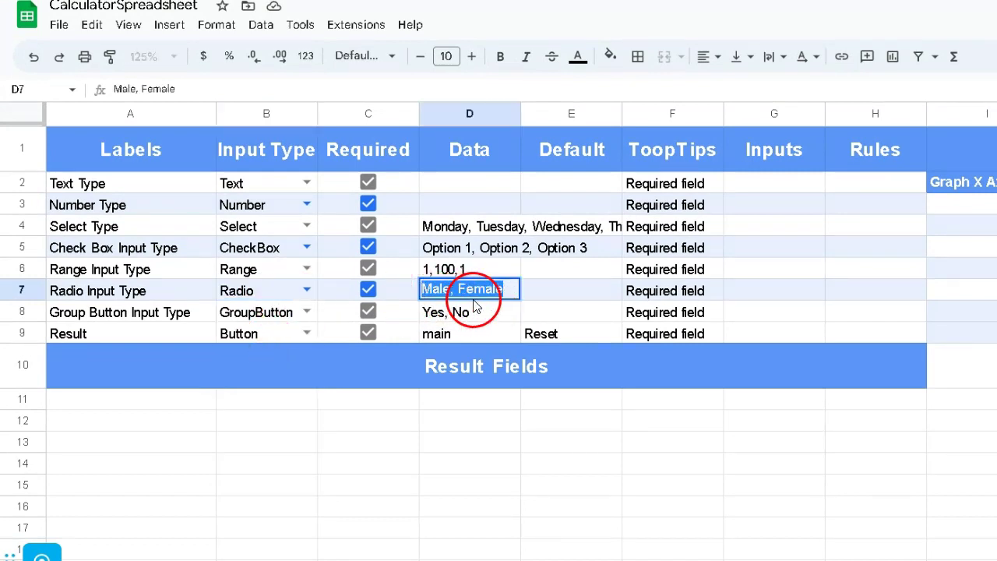
left_click(487, 308)
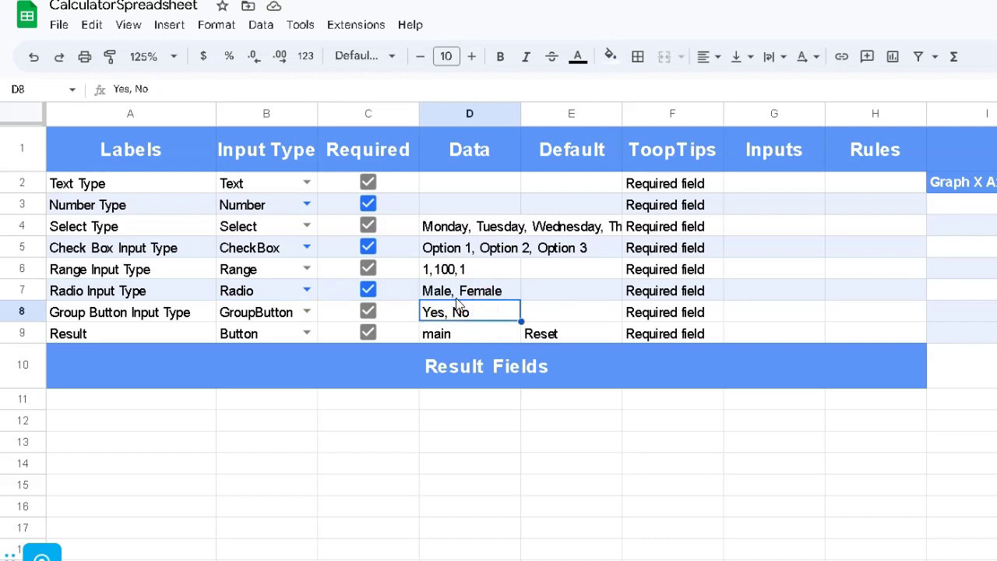
left_click(486, 296)
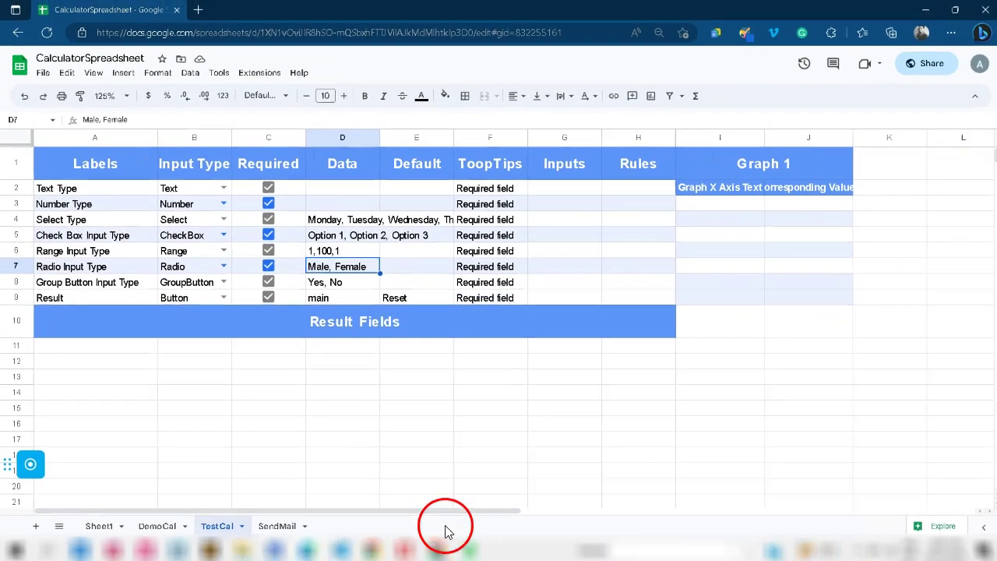
left_click(433, 548)
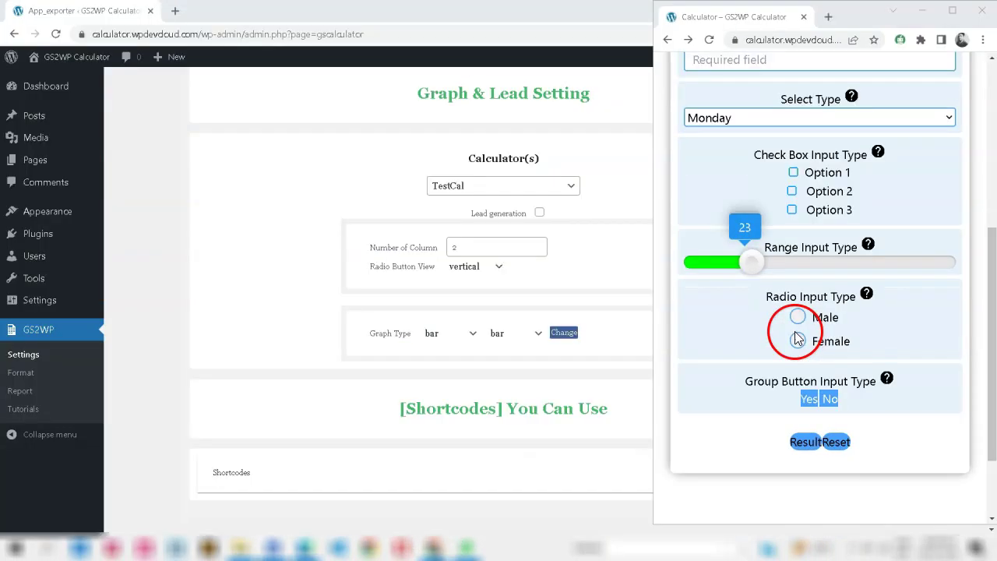
Select Male on the radio input and set Radio Button View to horizontal
left_click(802, 317)
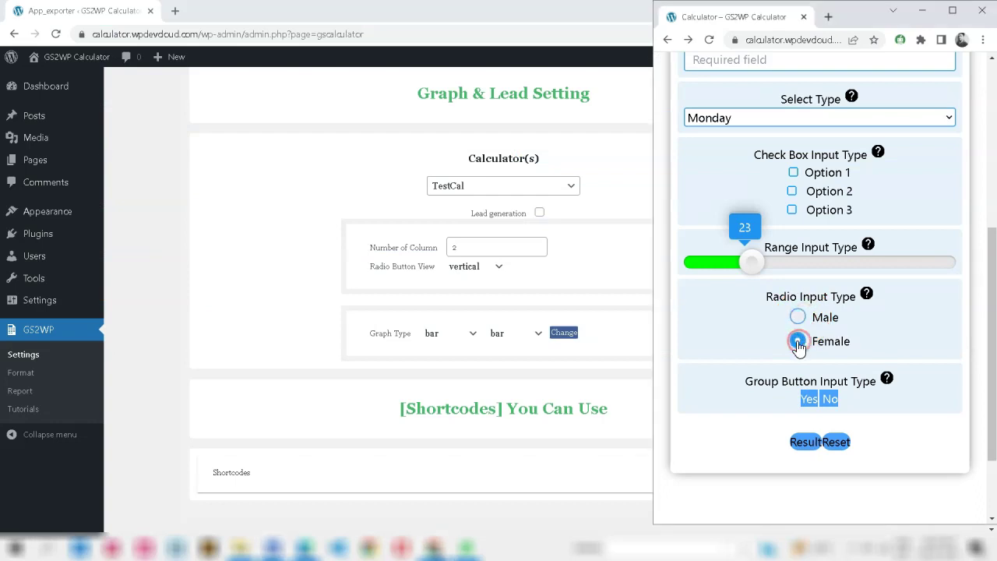
left_click(802, 319)
left_click(499, 268)
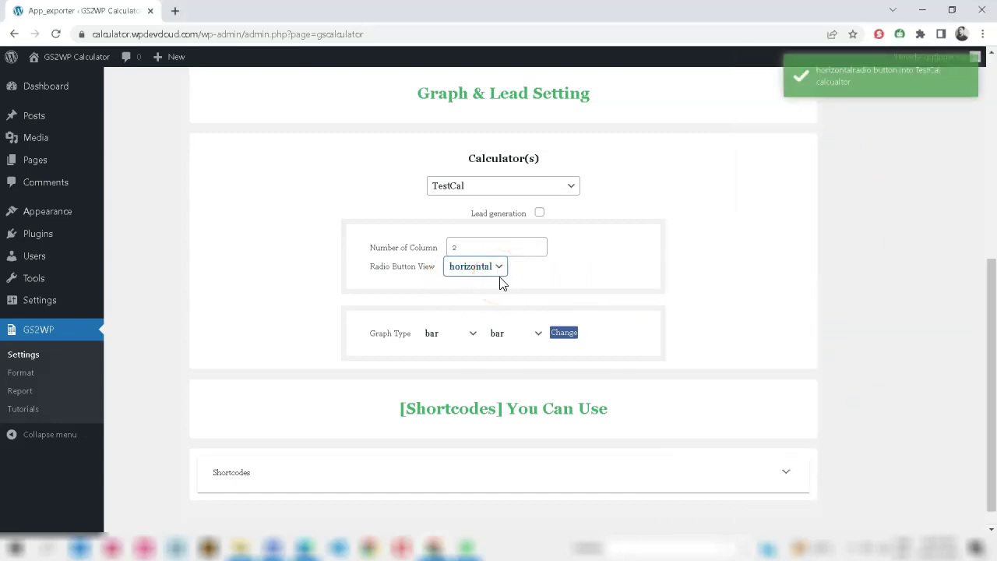
In the calculator preview, toggle between Male and Female on the horizontal radio buttons
left_click(707, 546)
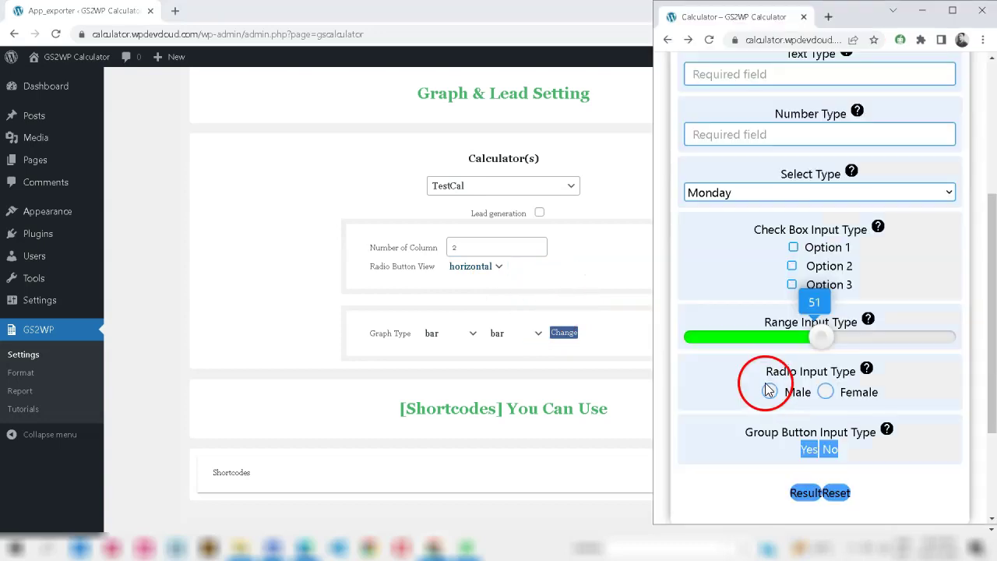
scroll(750, 349, "down", 1)
left_click(769, 327)
left_click(825, 327)
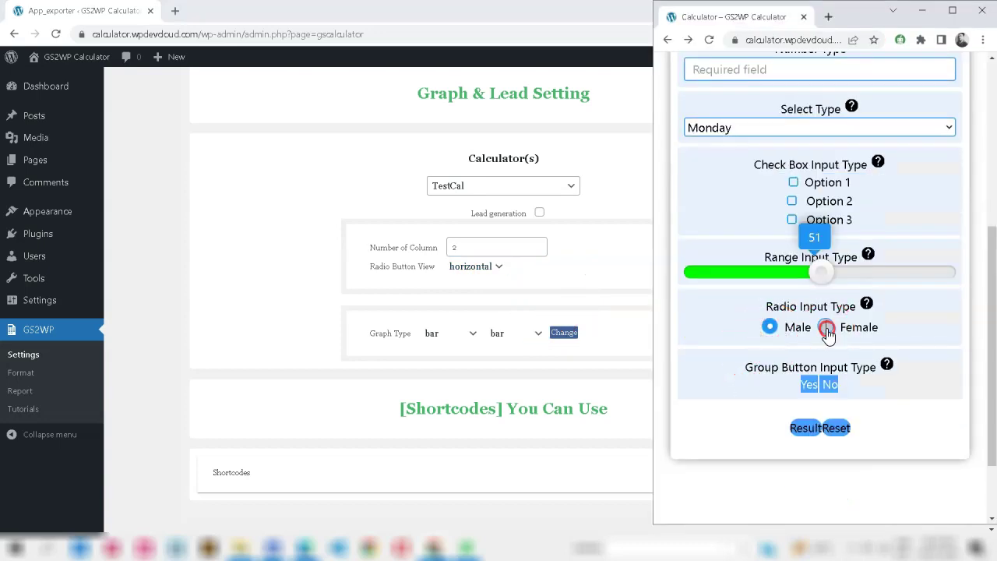
left_click(771, 328)
left_click(826, 327)
left_click(771, 328)
left_click(827, 329)
left_click(824, 331)
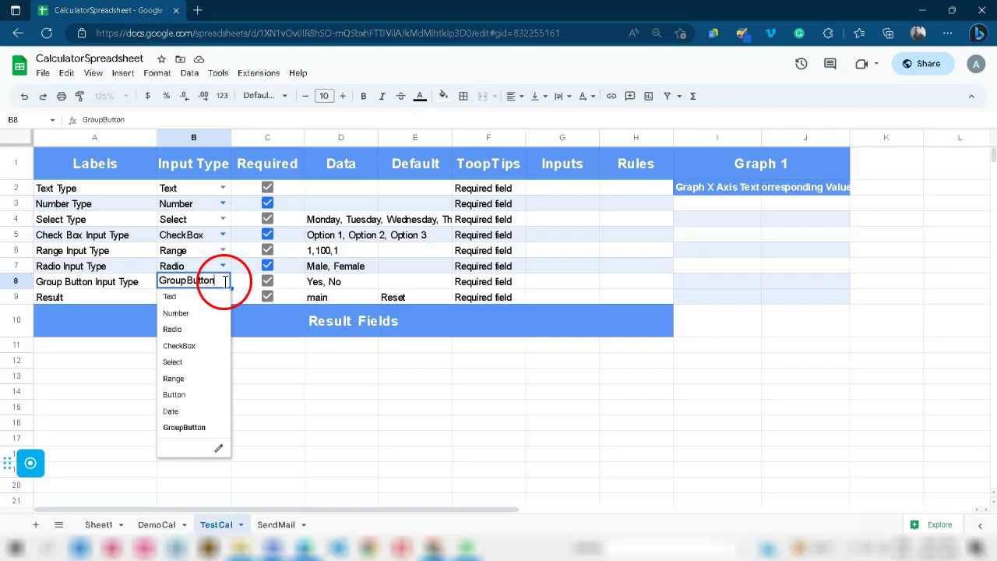
Keep B8's input type as GroupButton and bring the calculator form window back beside the sheet
left_click(180, 428)
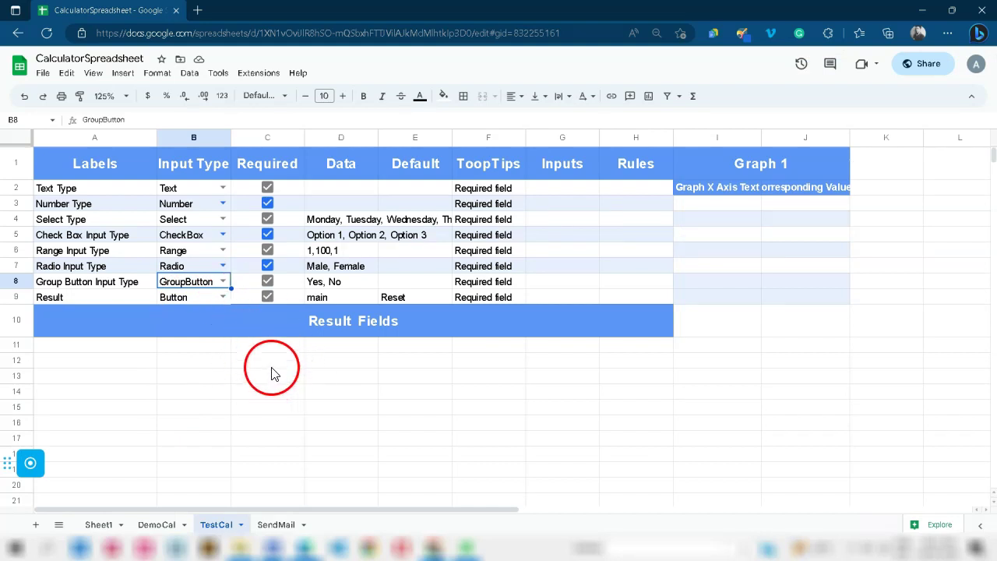
key("alt+Tab")
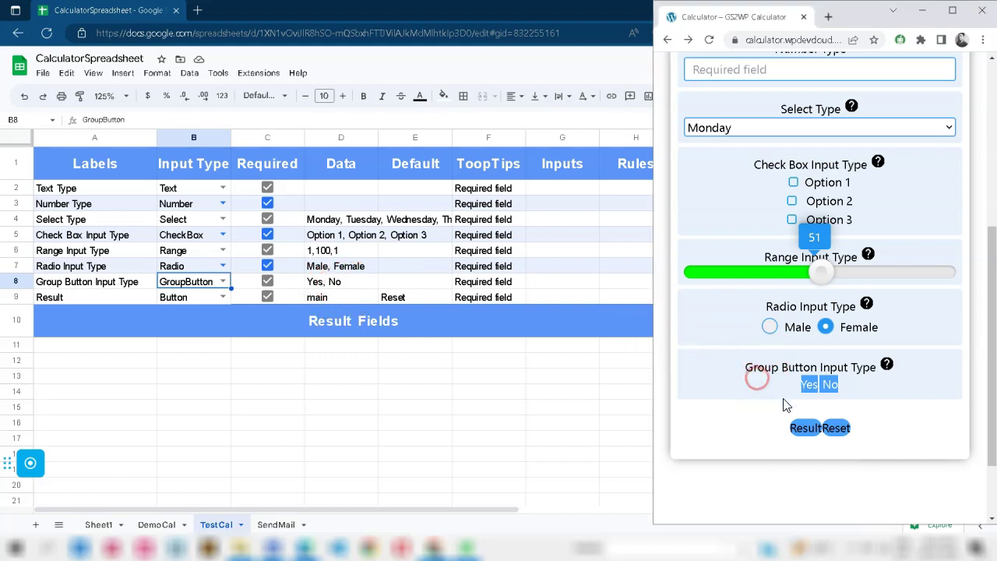
Scroll the calculator form to review the Group Button Input Type's Yes and No buttons
scroll(779, 393, "up", 1)
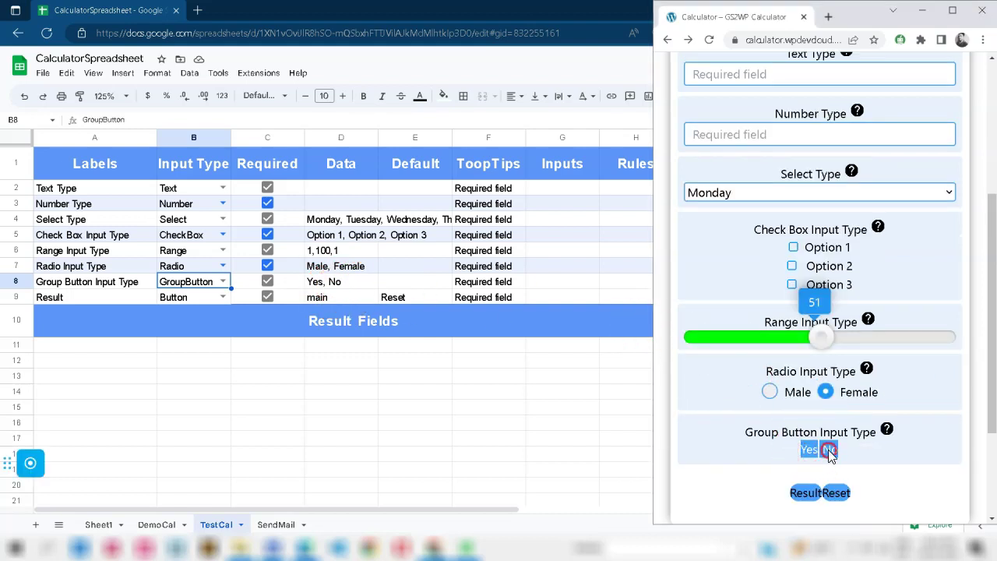
scroll(786, 444, "down", 2)
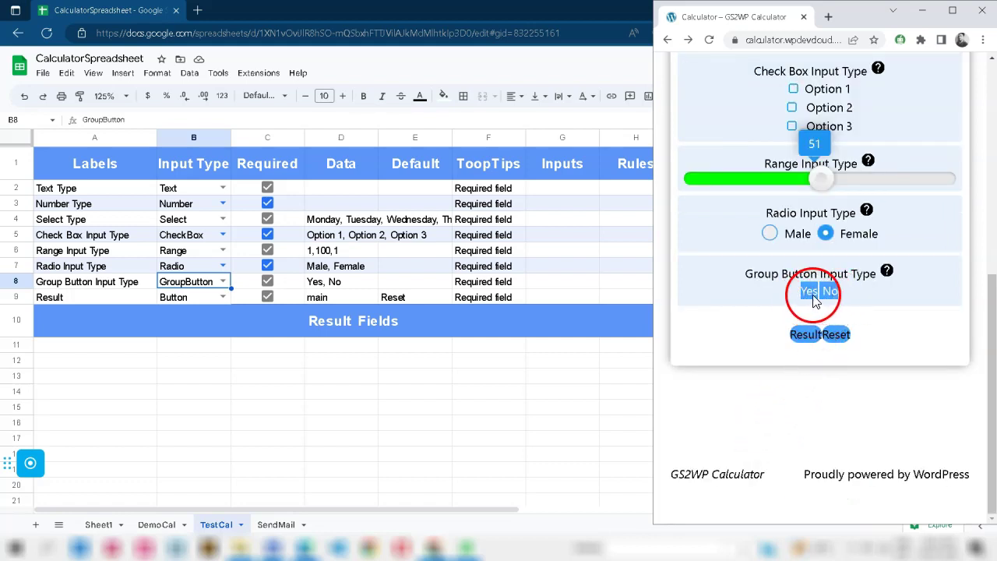
scroll(783, 441, "up", 2)
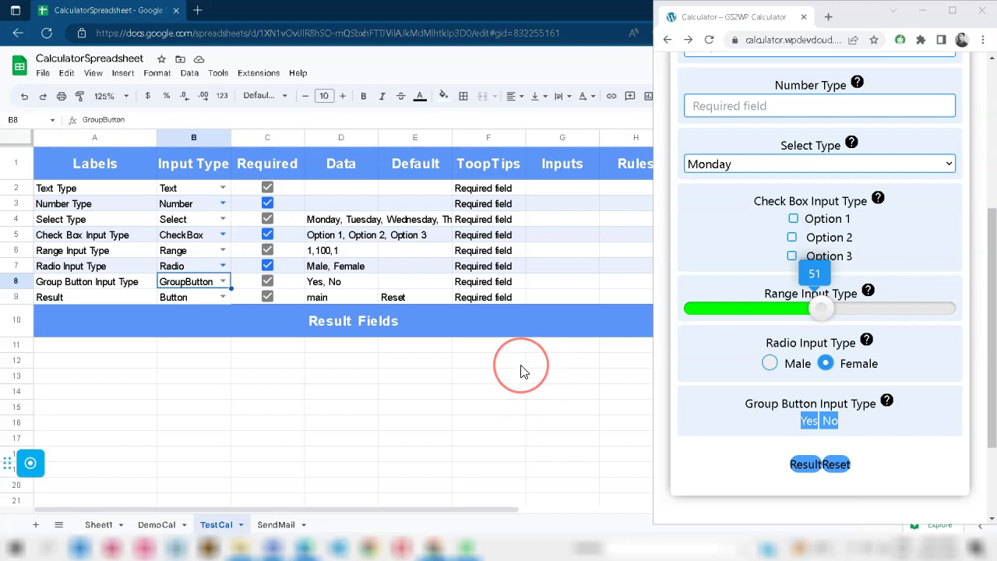
scroll(725, 306, "up", 1)
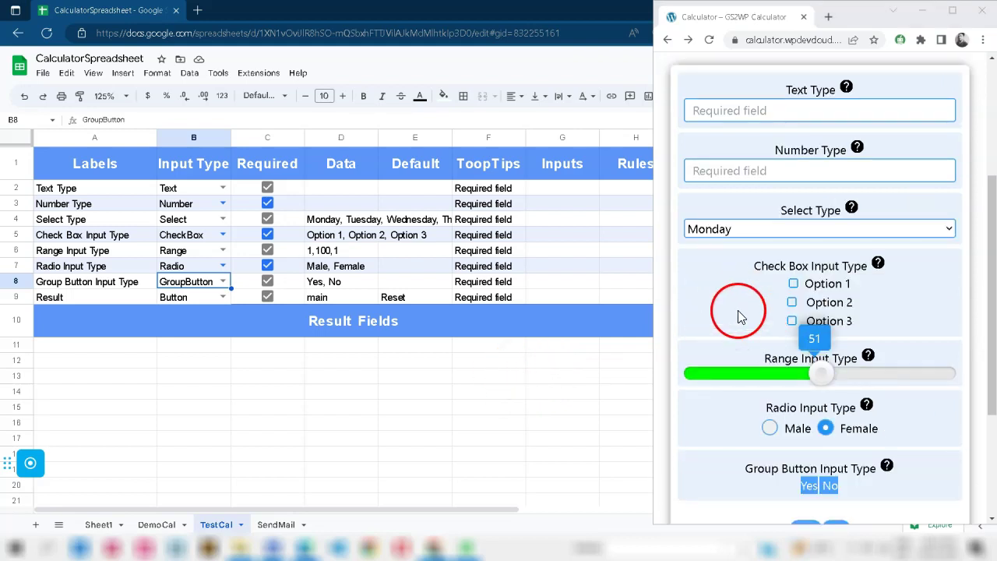